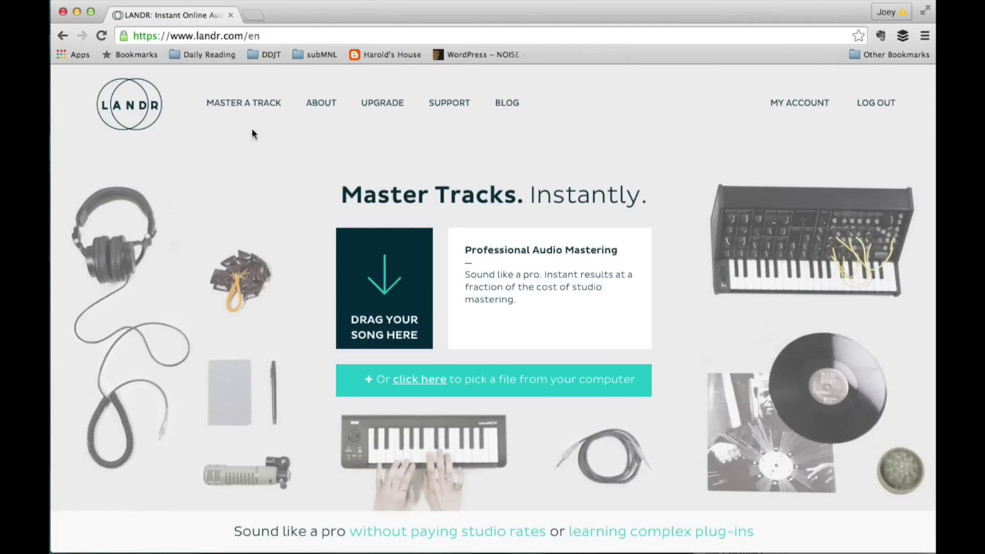
Review the subscription pricing plans, then return to the mastering home page.
left_click(383, 102)
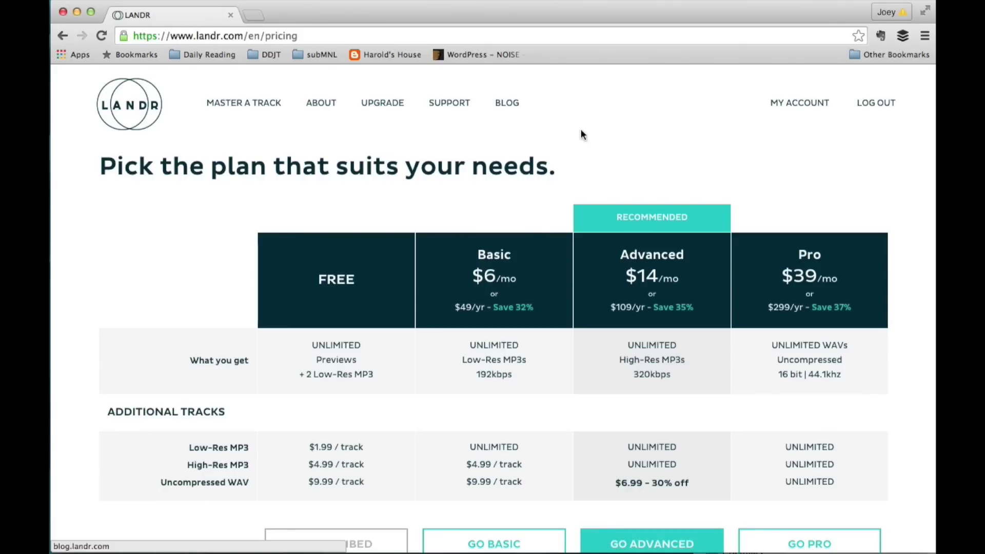
scroll(878, 135, "down", 1)
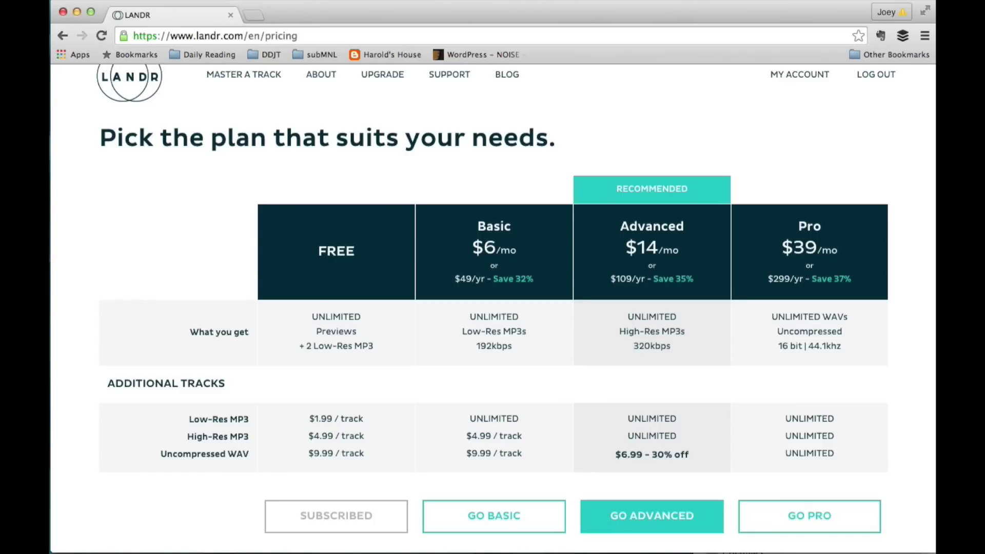
left_click(243, 74)
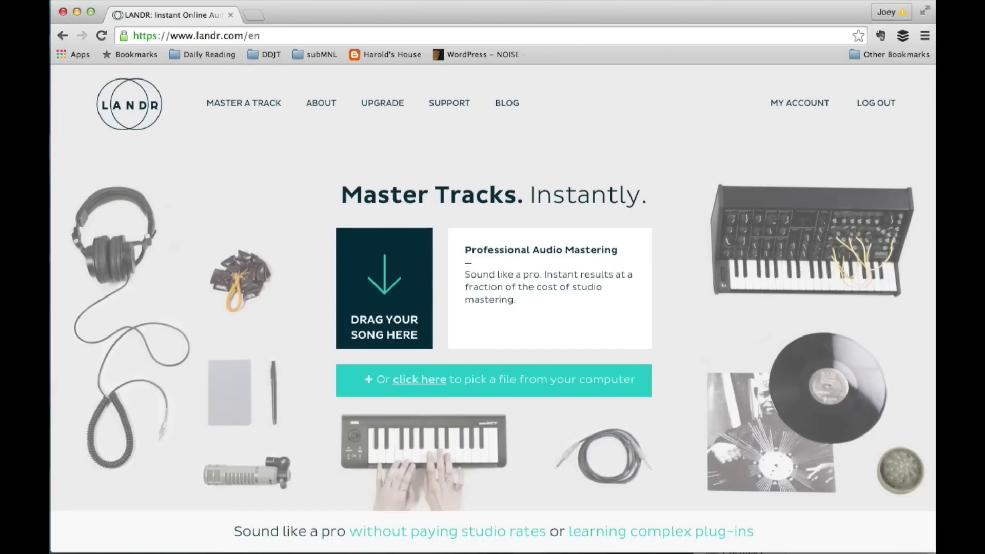
Drag the End Of Me radio version WAV from the file browser onto the song upload box.
key("super+Tab")
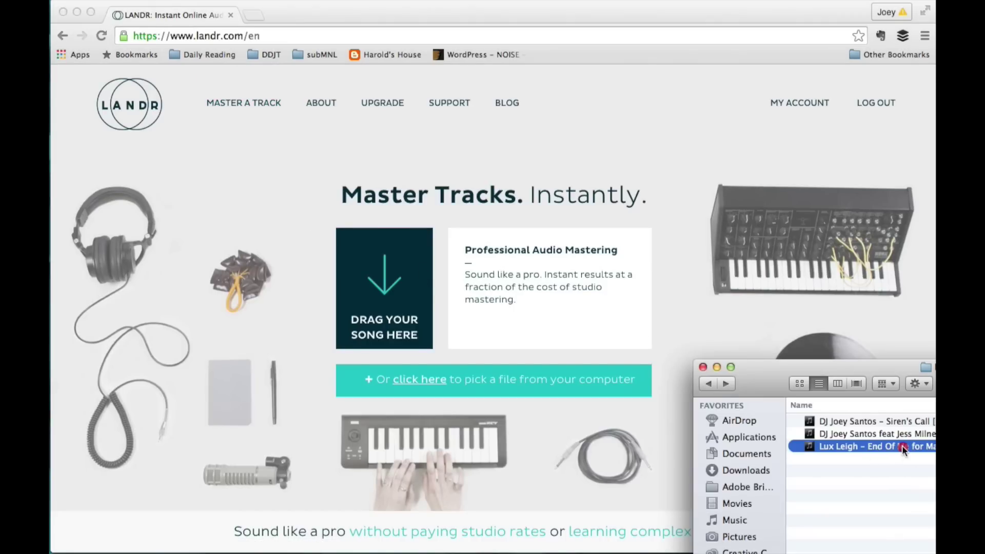
left_click_drag(902, 445, 517, 270)
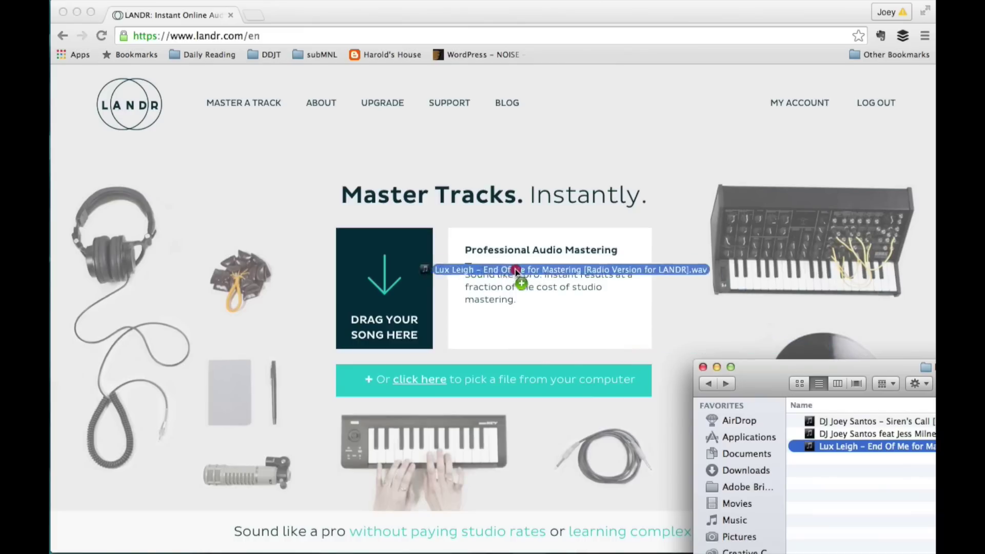
left_click_drag(517, 270, 387, 286)
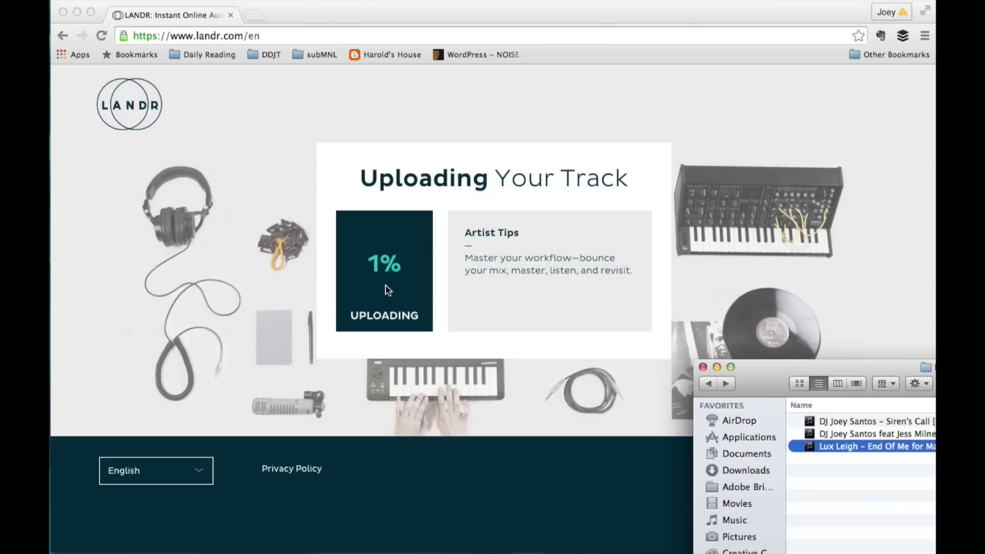
left_click(511, 438)
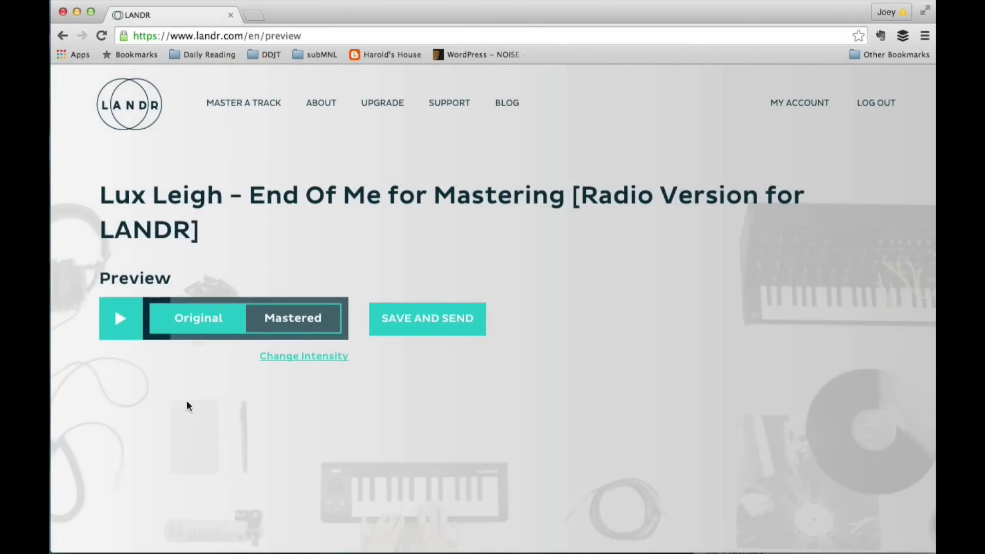
Play the preview, compare Original against Mastered, pause, and go to the intensity options.
left_click(185, 317)
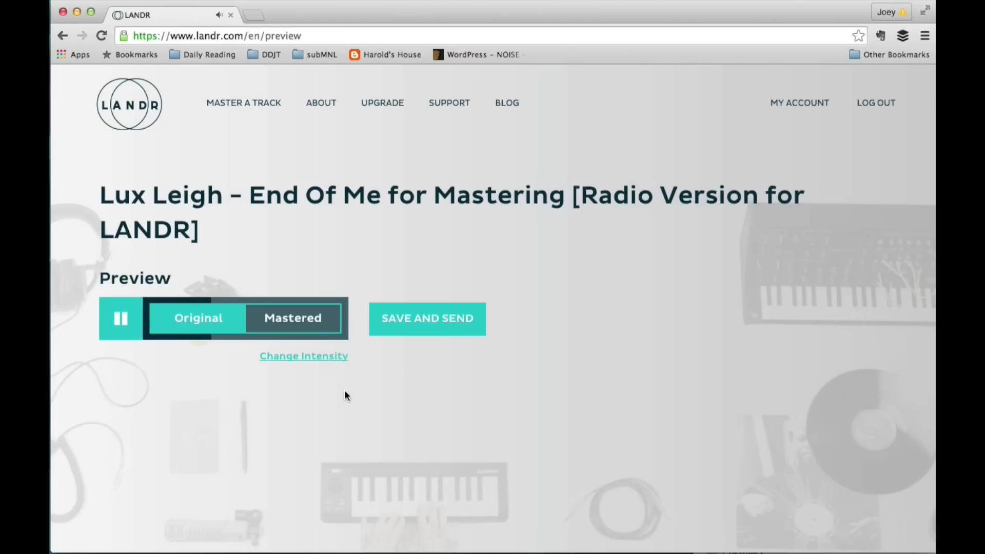
left_click(300, 327)
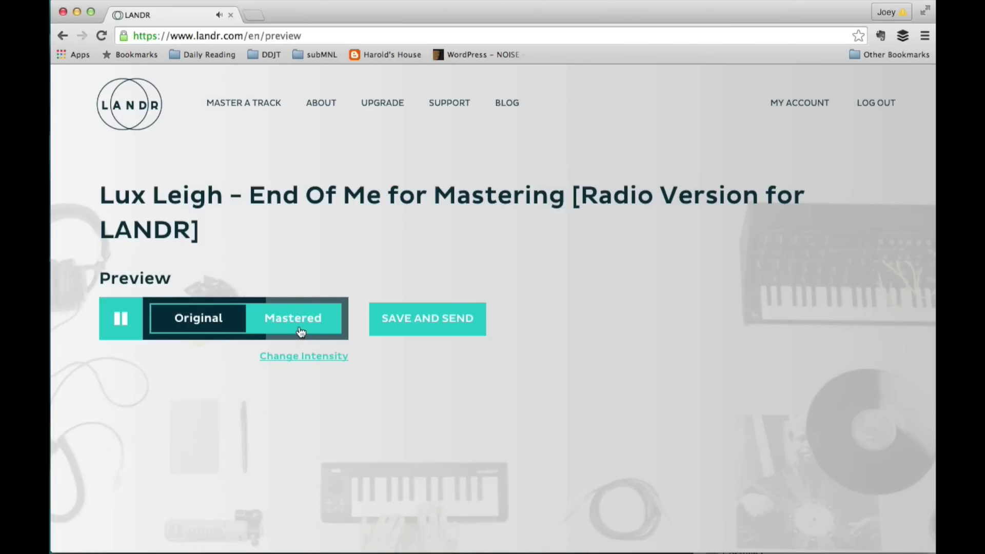
left_click(212, 328)
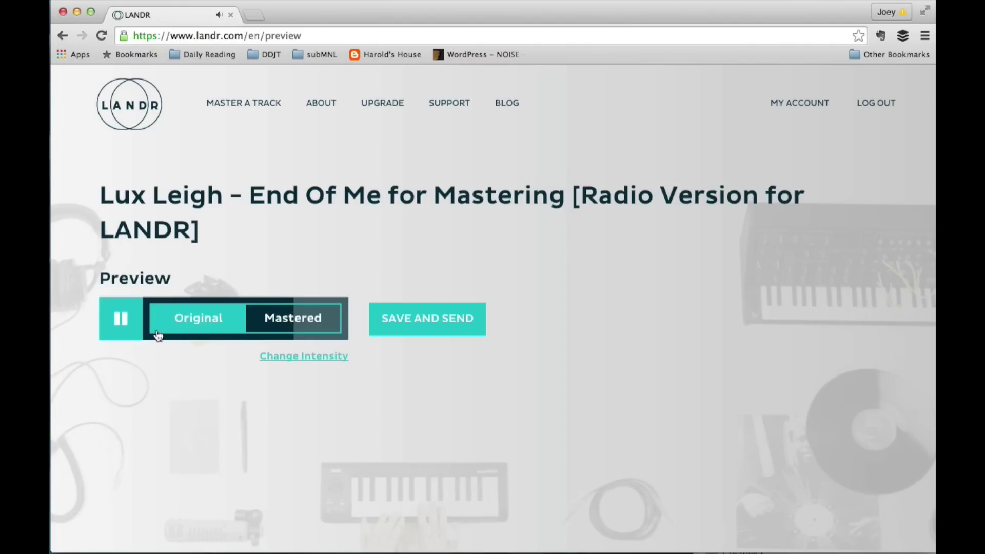
left_click(123, 318)
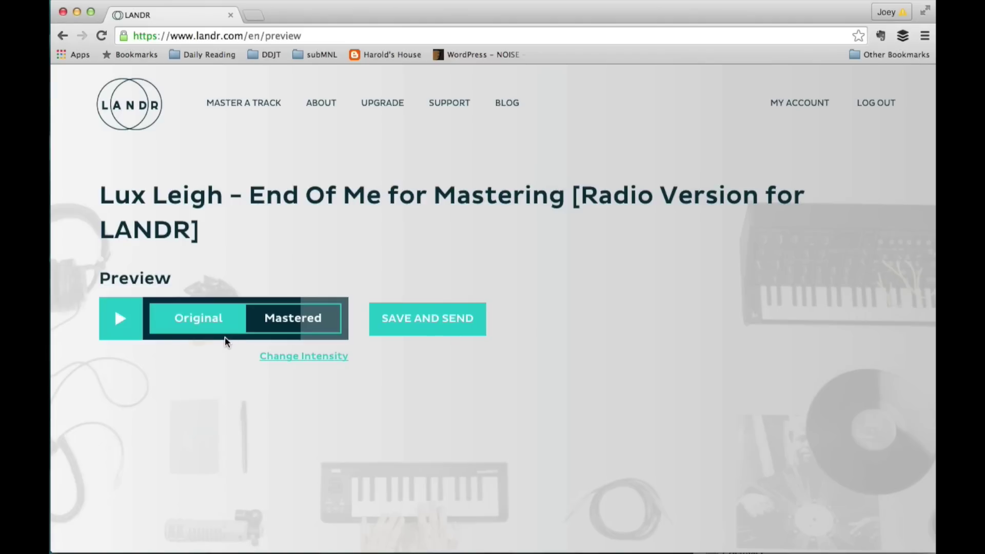
left_click(300, 361)
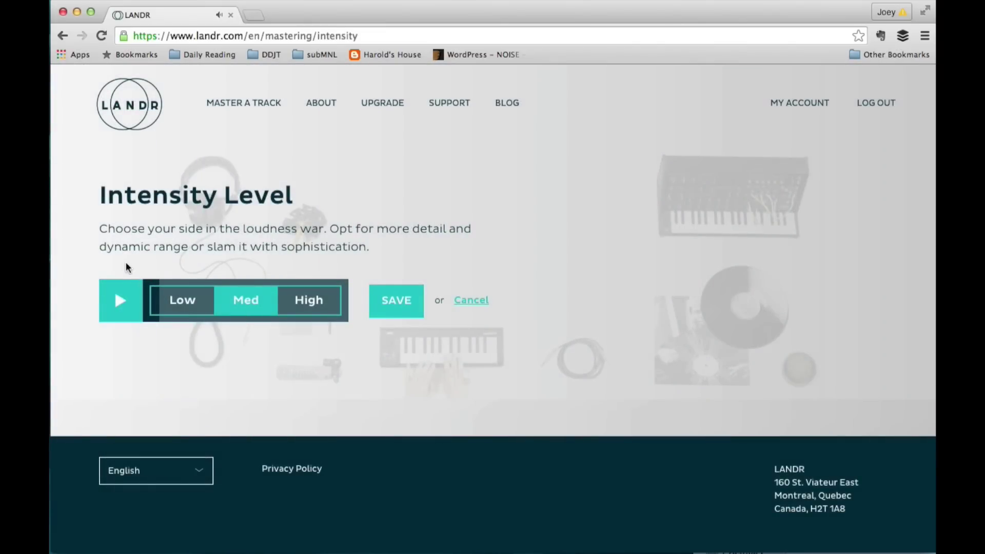
While previewing, try Low intensity, settle on High, and save that setting.
left_click(120, 300)
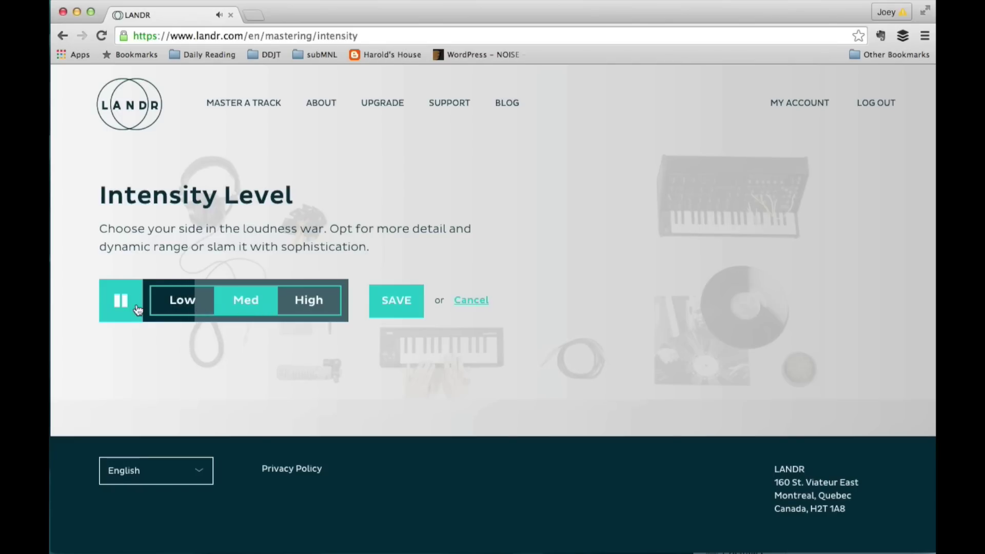
left_click(195, 302)
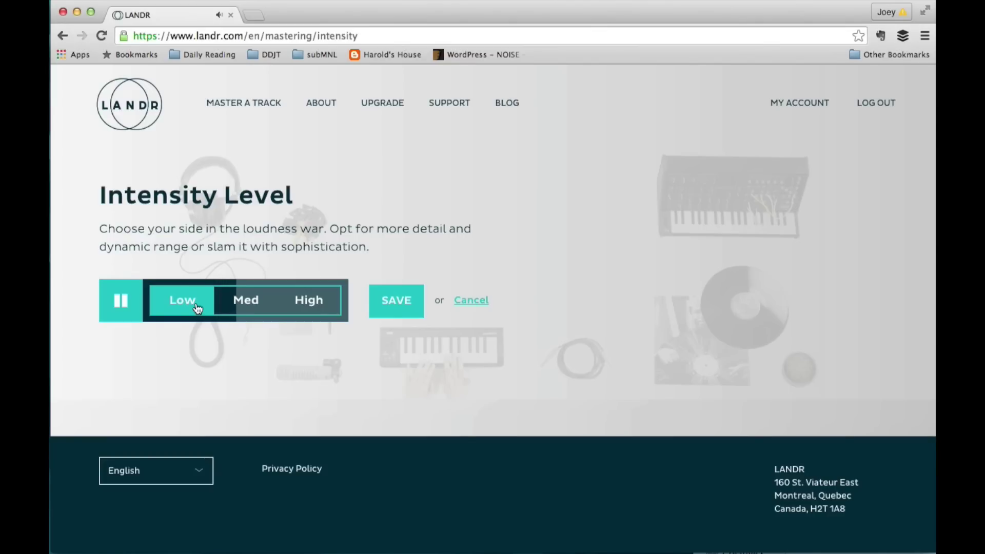
left_click(308, 302)
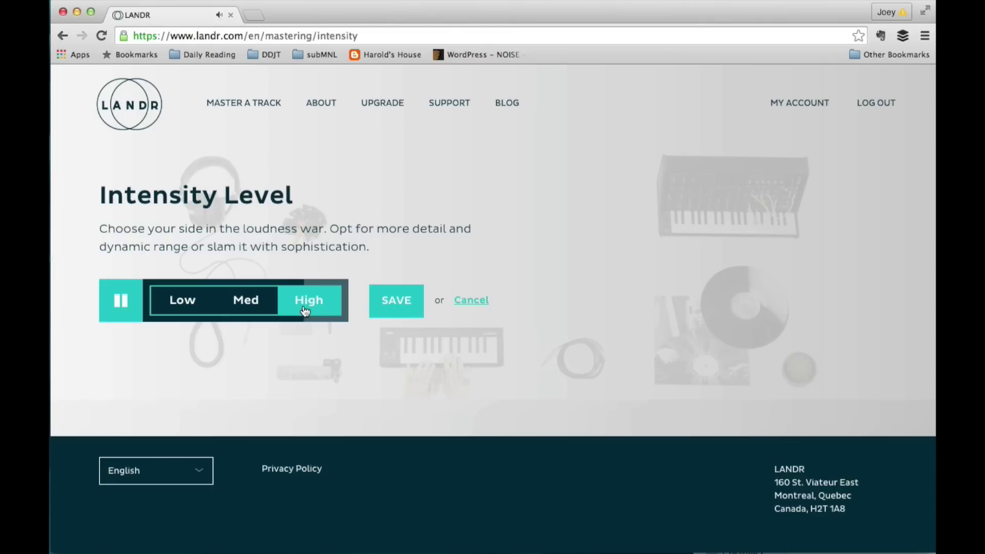
left_click(120, 300)
left_click(396, 300)
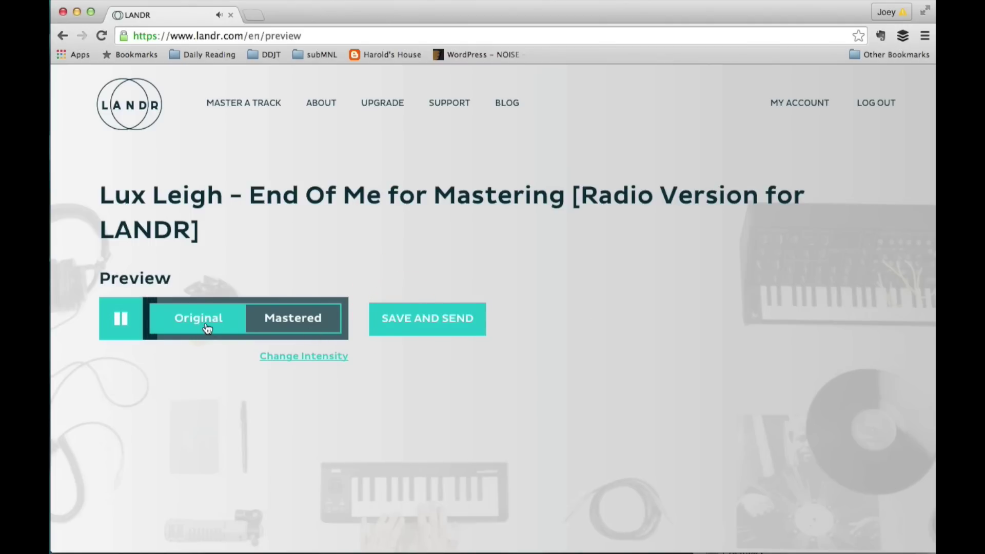
Check the mastered version, then save and send it as a free uncompressed WAV download.
left_click(289, 331)
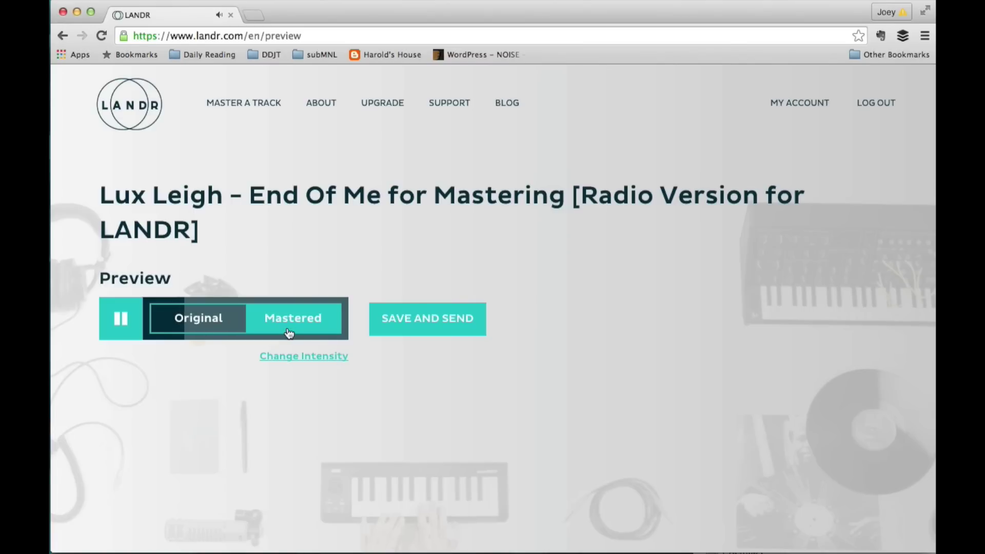
left_click(129, 325)
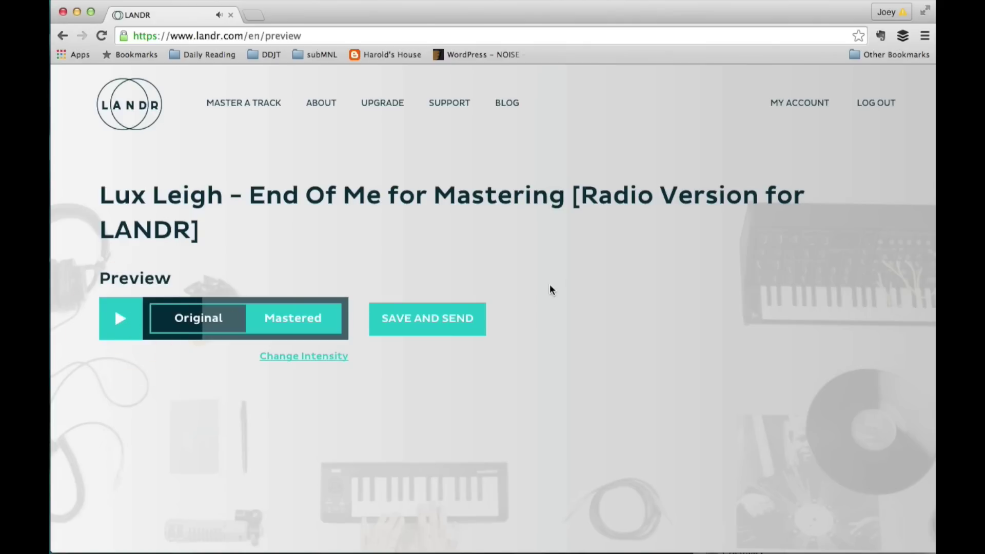
left_click(424, 320)
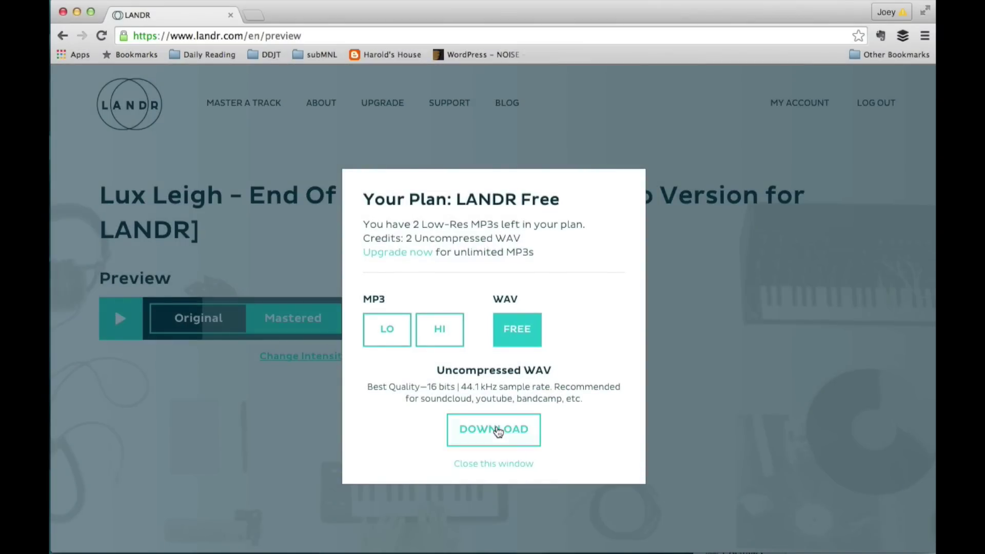
left_click(493, 429)
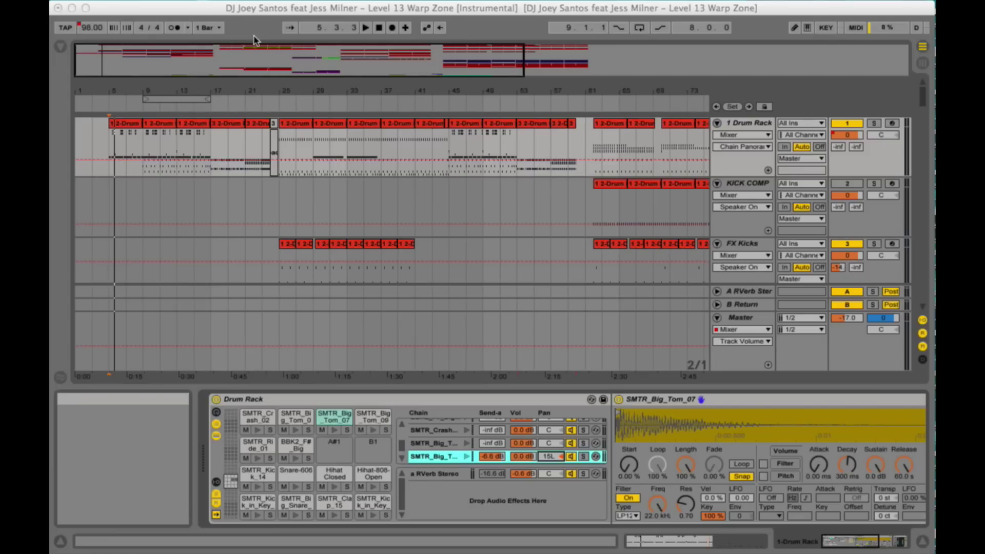
Play the Level 13 Warp Zone arrangement in Live and bring up Export Audio/Video.
left_click(230, 11)
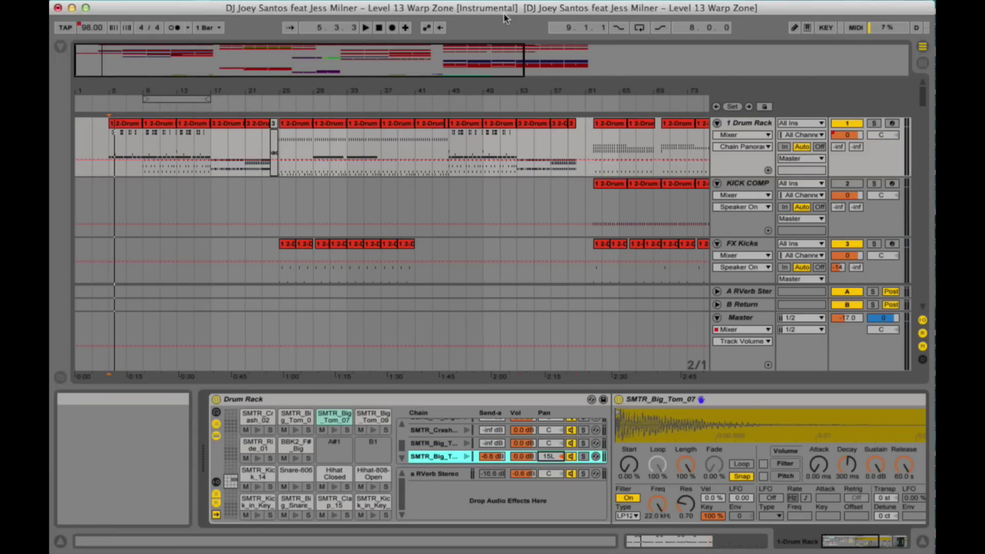
key("space")
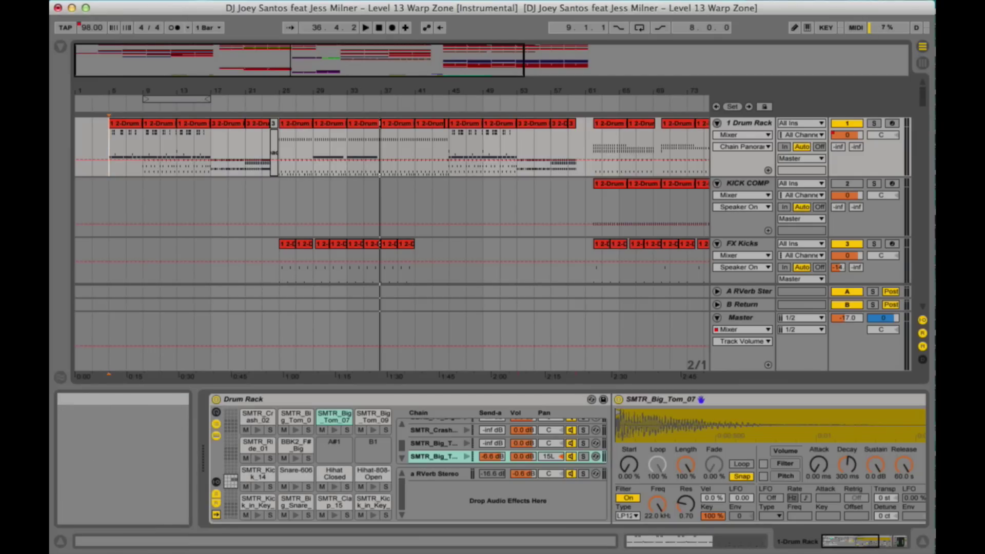
key("super+shift+r")
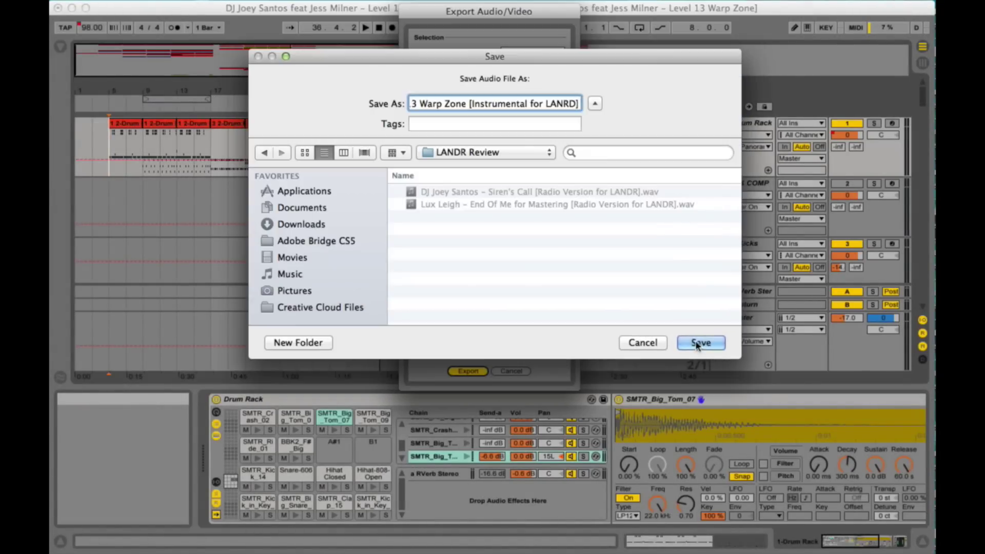
Export the Master as a 48 kHz, 24-bit WAV and save the file.
left_click(698, 343)
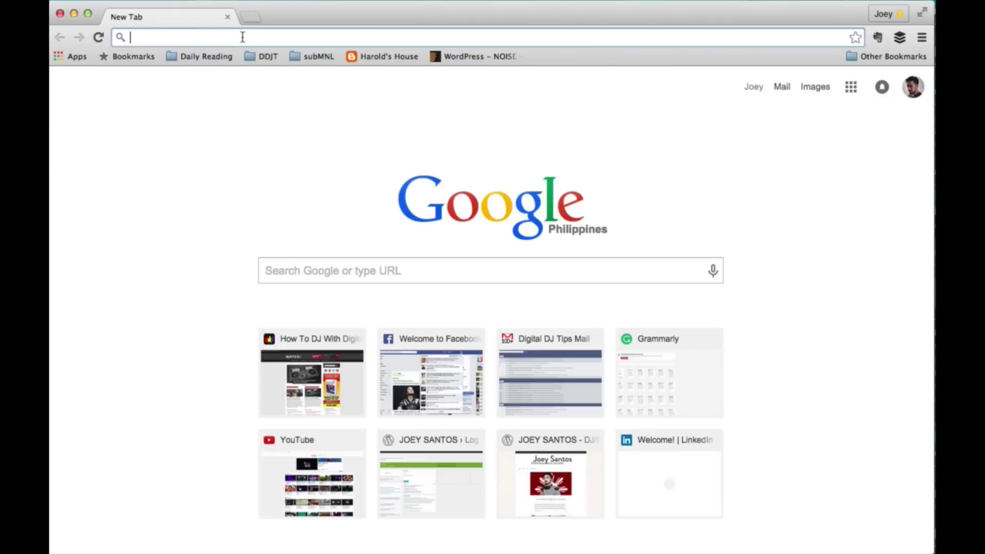
type("landr.com")
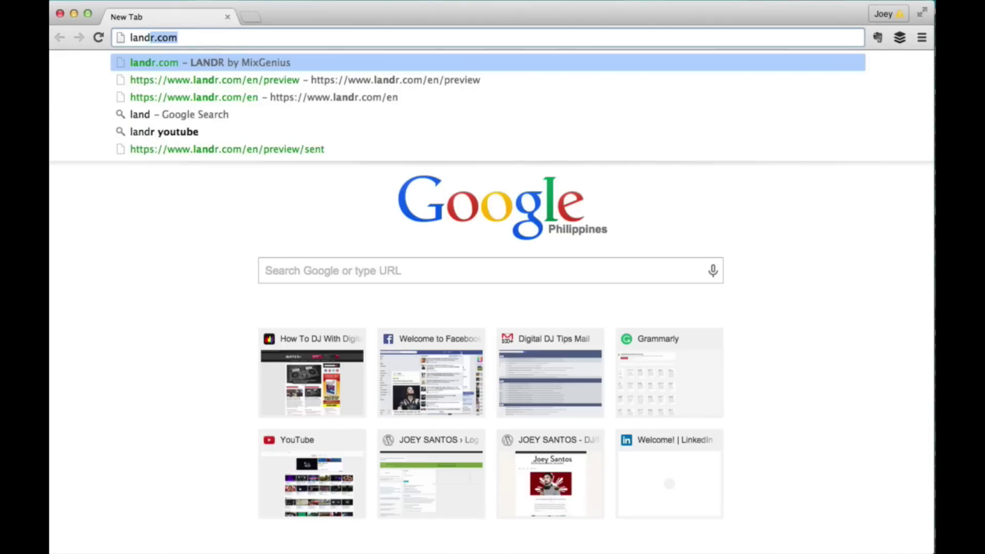
Load landr.com in Chrome and bring up a file browser beside it.
key("Return")
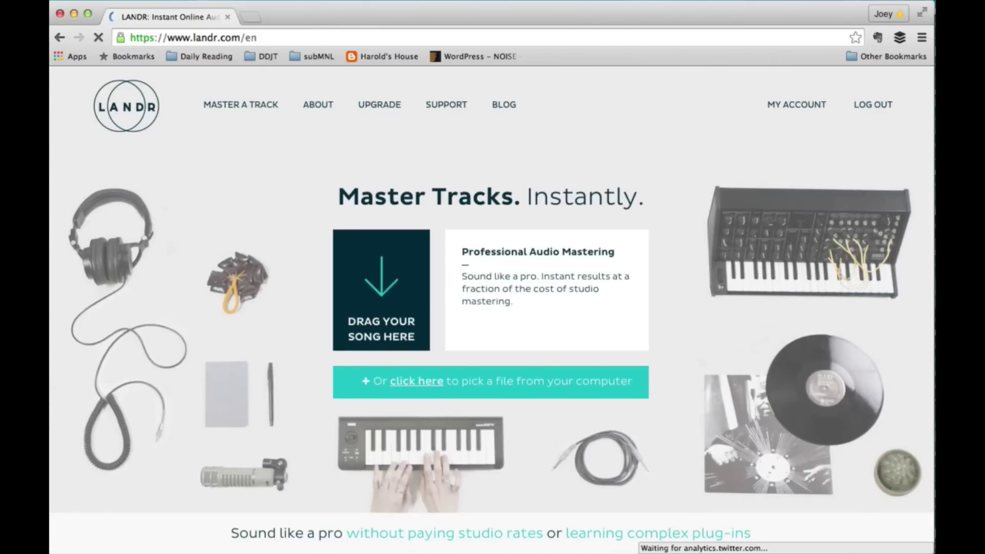
key("super+Tab")
Navigate Music > LANDR Review and select the Level 13 Warp Zone instrumental WAV.
left_click(761, 373)
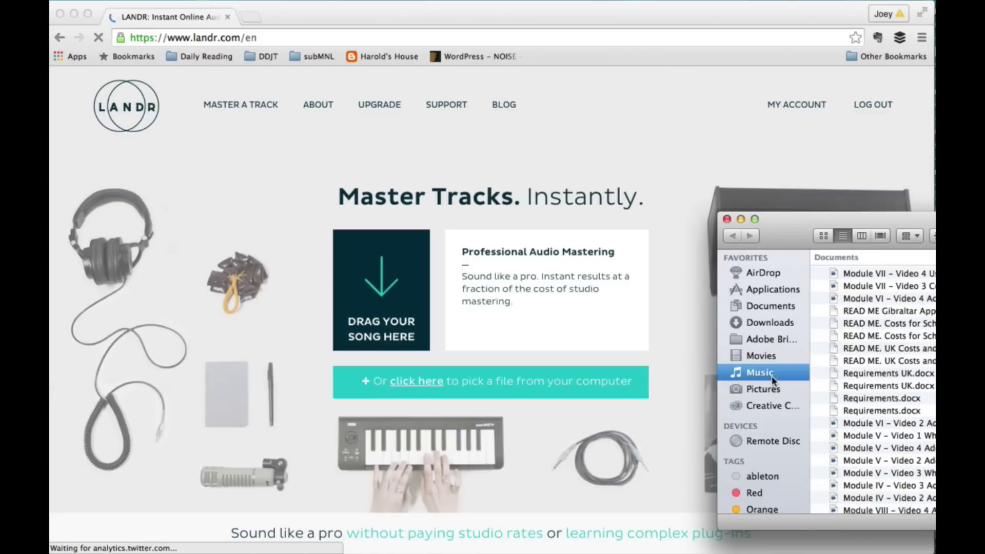
scroll(884, 349, "up", 5)
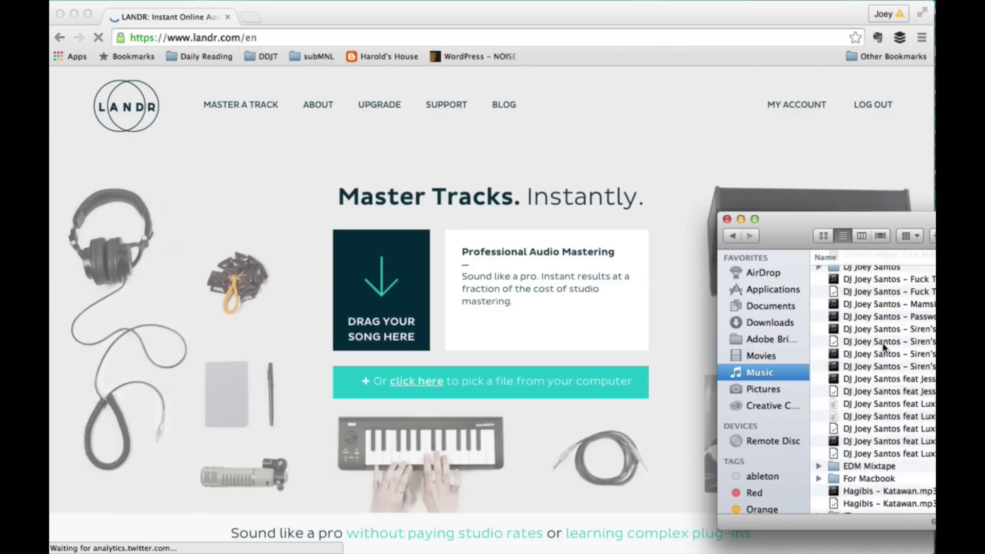
scroll(883, 349, "up", 3)
double_click(885, 350)
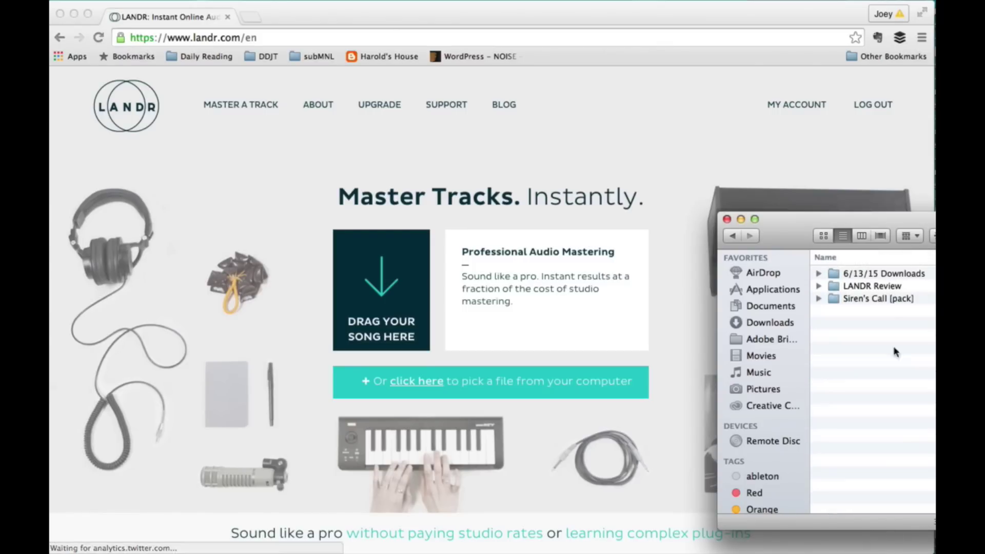
double_click(873, 285)
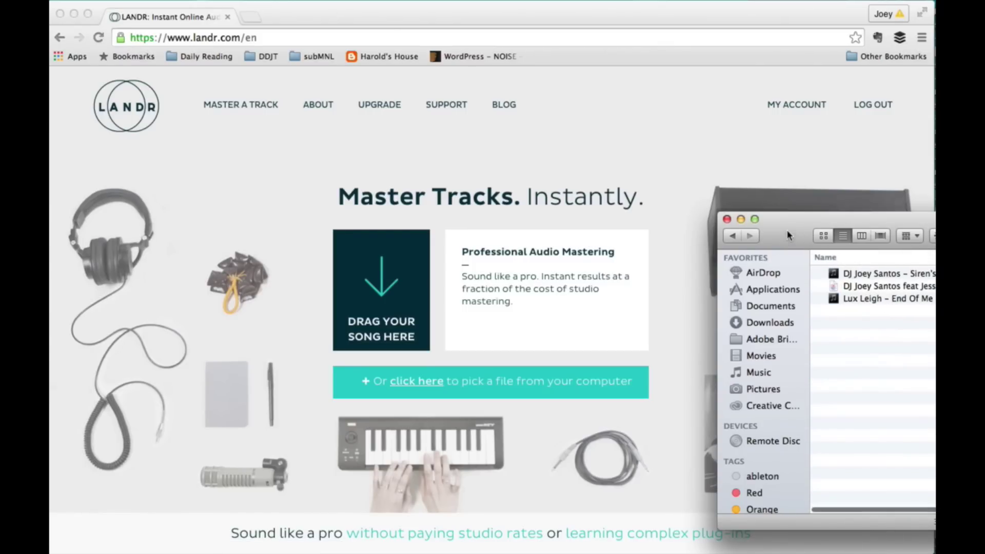
left_click(878, 286)
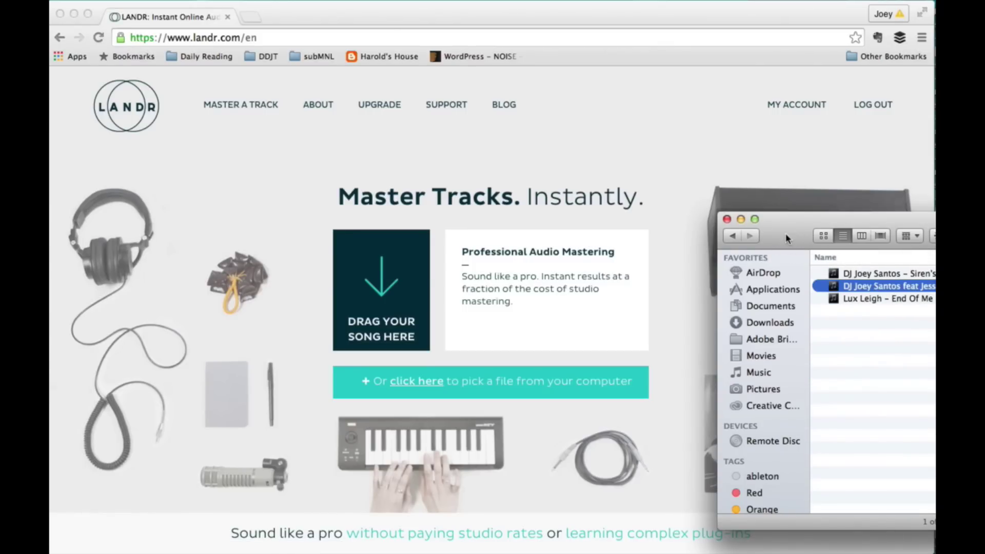
Drag the WAV onto the 'Drag your song here' box to start uploading, then return to LANDR.
left_click_drag(786, 233, 759, 383)
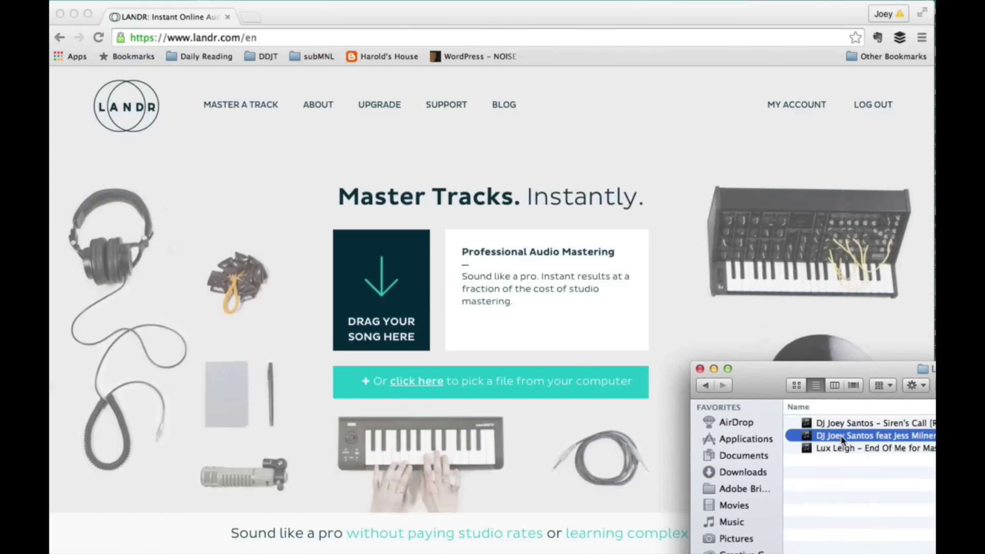
left_click_drag(838, 435, 375, 307)
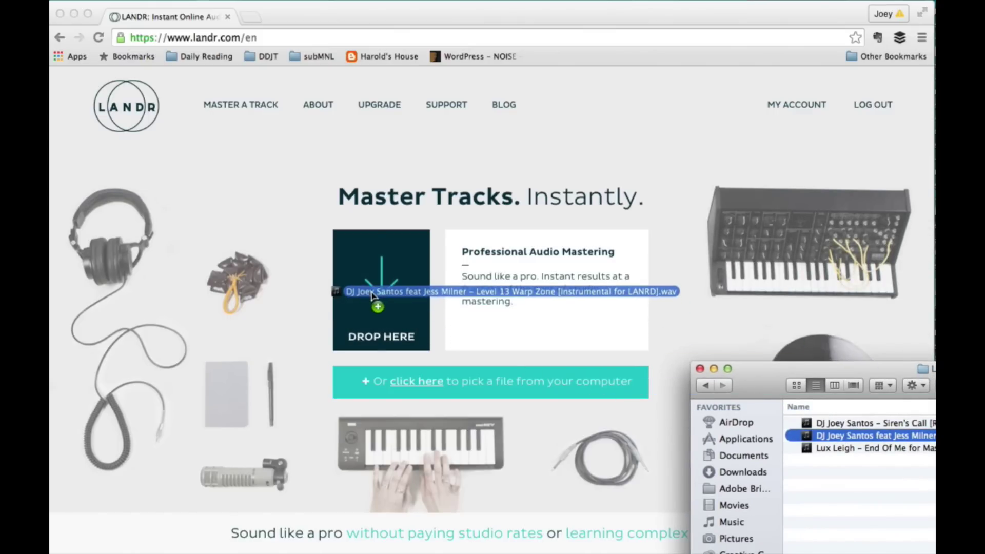
left_click_drag(374, 306, 374, 307)
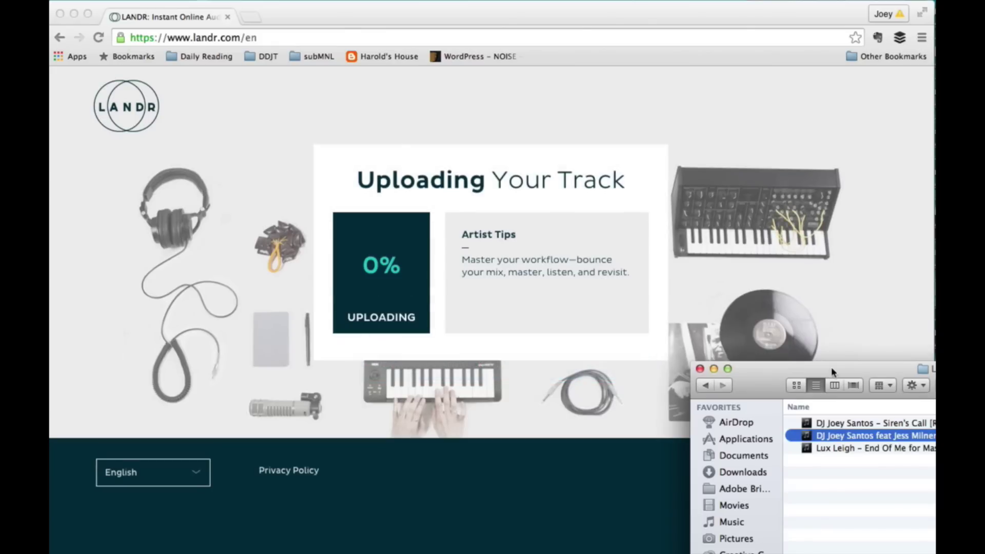
left_click(878, 270)
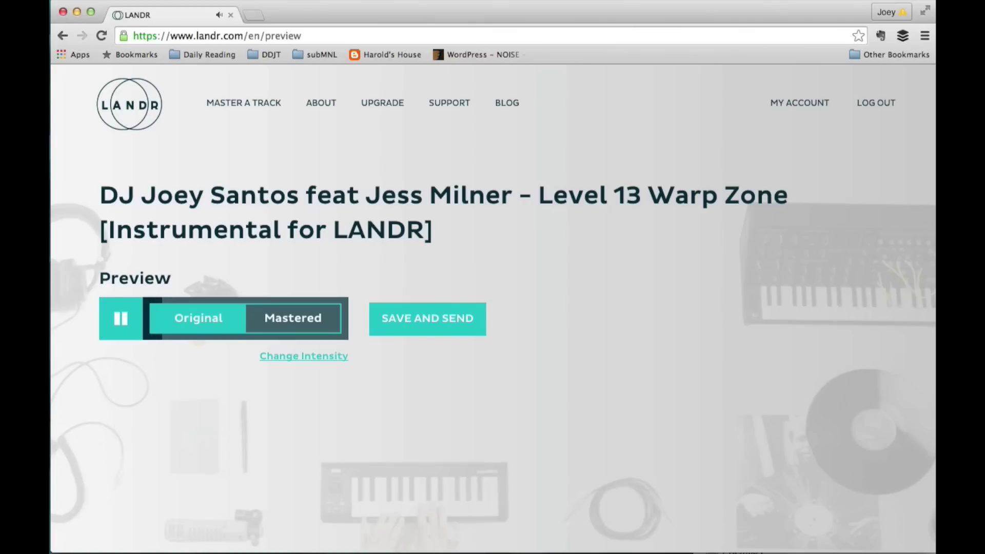
Alternate between Original and Mastered playback several times, pause, and go to intensity settings.
left_click(292, 318)
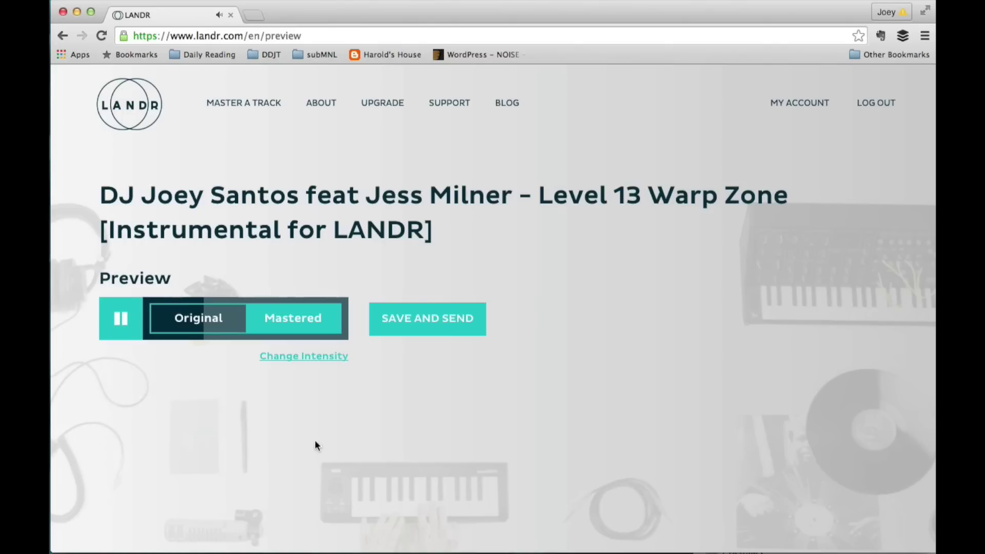
left_click(189, 318)
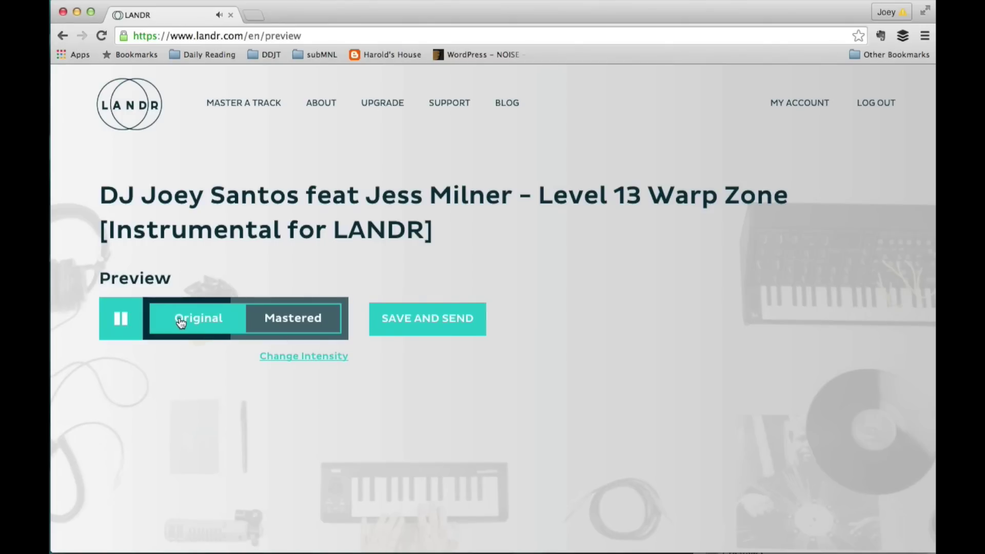
left_click(181, 321)
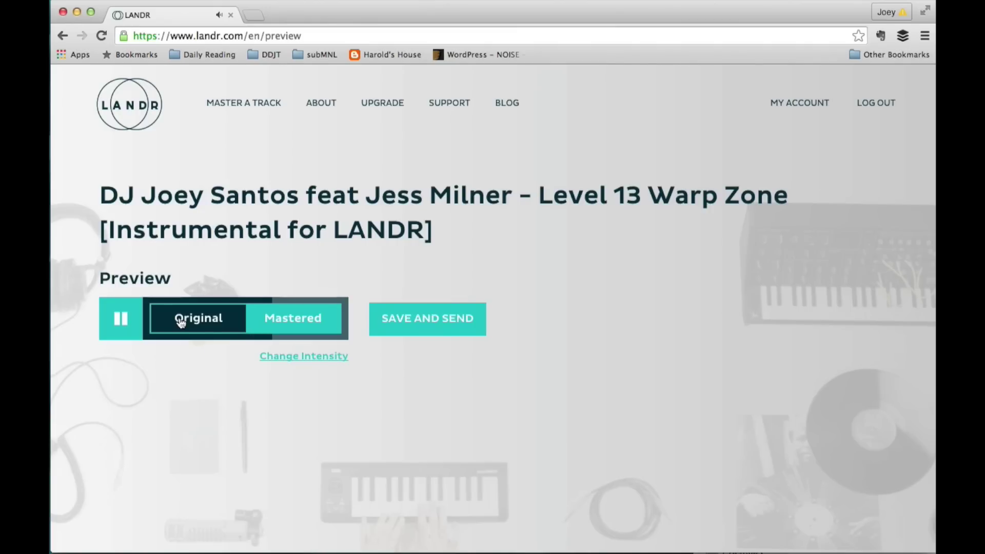
left_click(181, 321)
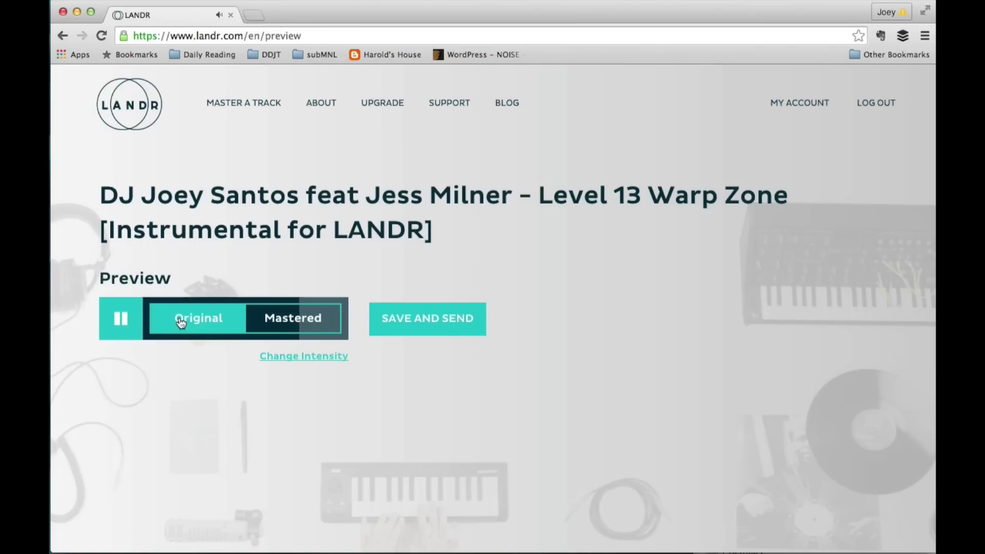
left_click(183, 321)
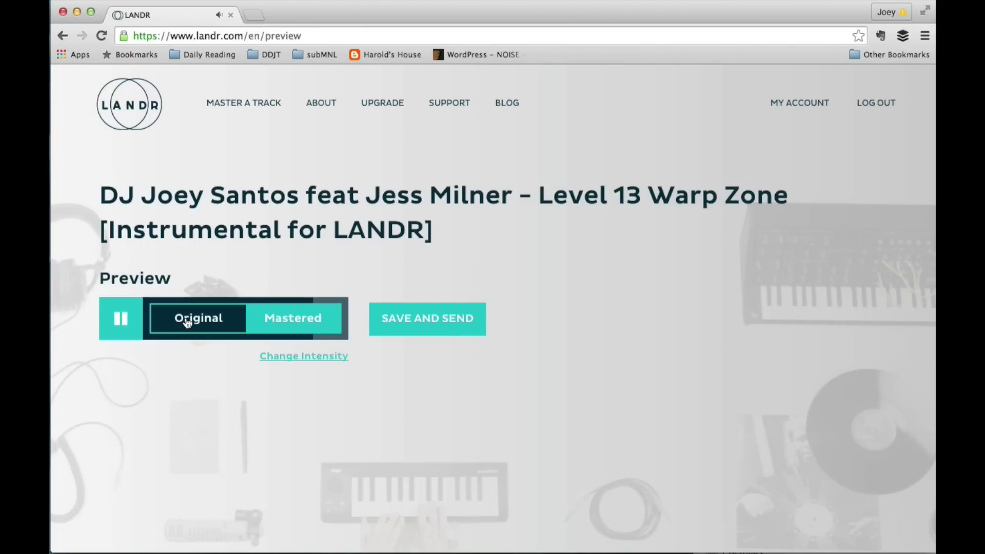
left_click(120, 318)
left_click(308, 359)
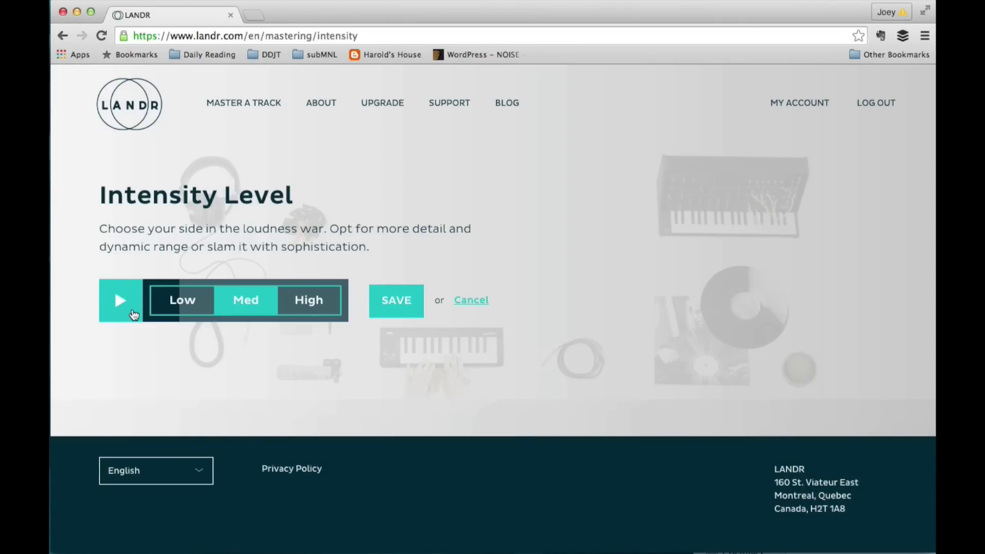
Audition Low and Med, then choose High intensity and save it.
left_click(179, 302)
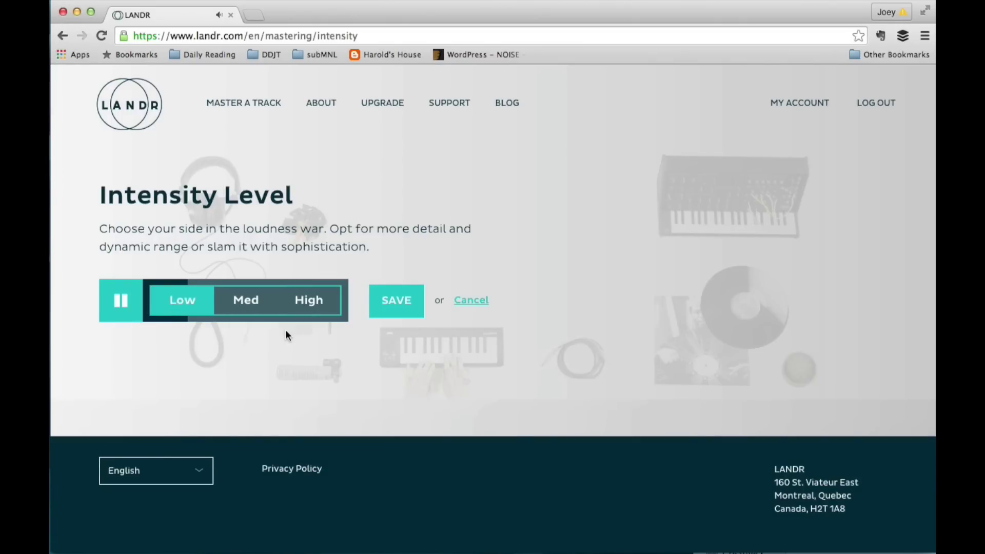
left_click(255, 302)
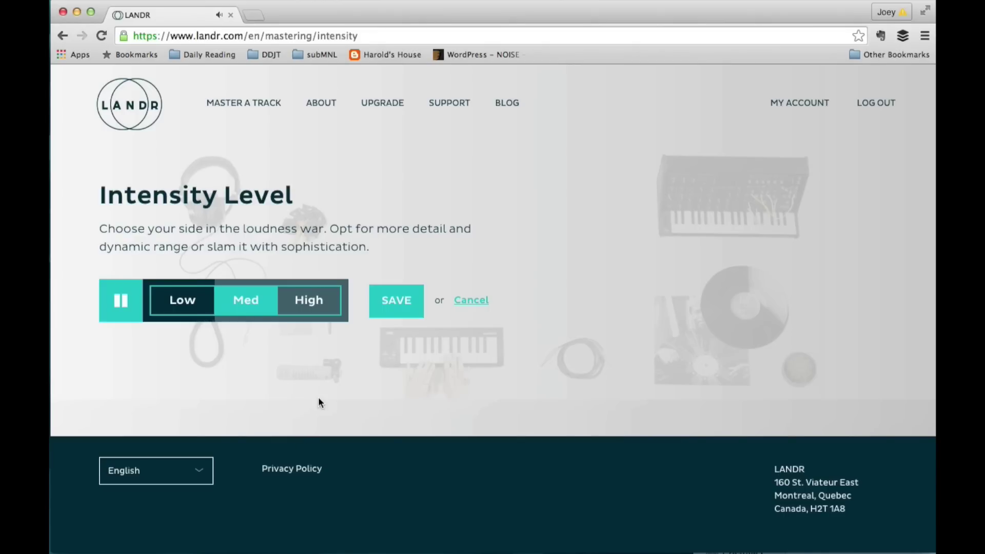
left_click(329, 310)
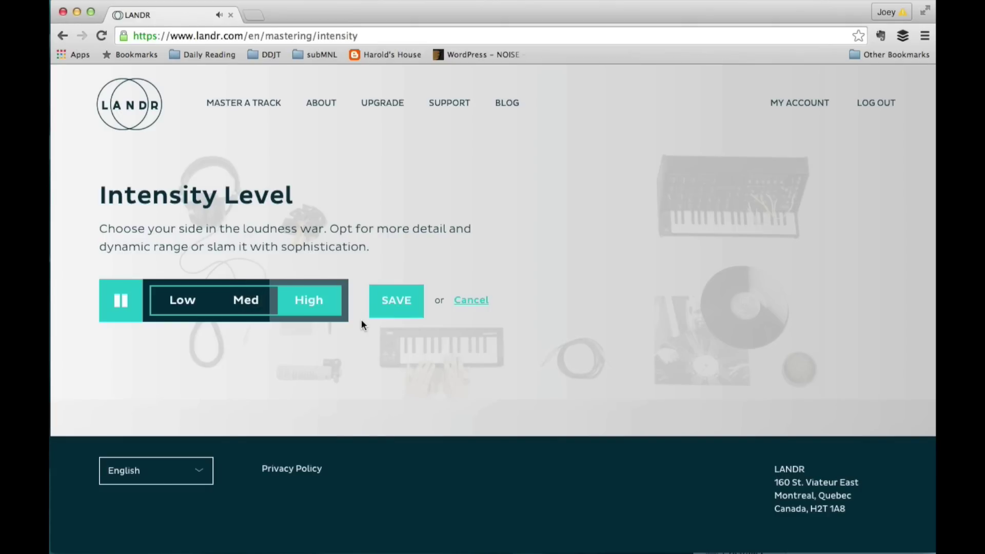
left_click(396, 300)
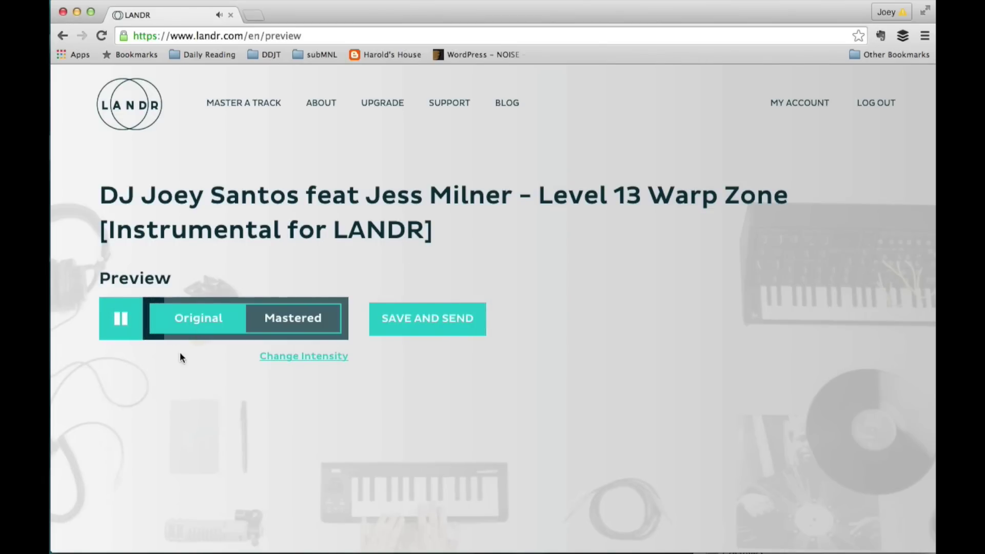
Compare mastered vs original, stop playback, then save and send as free uncompressed WAV.
left_click(310, 323)
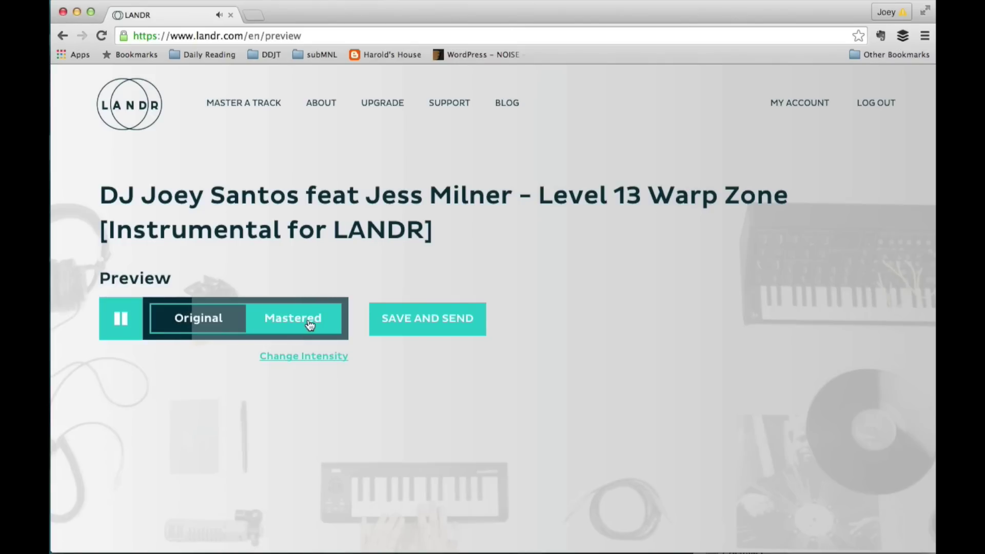
left_click(120, 317)
left_click(446, 330)
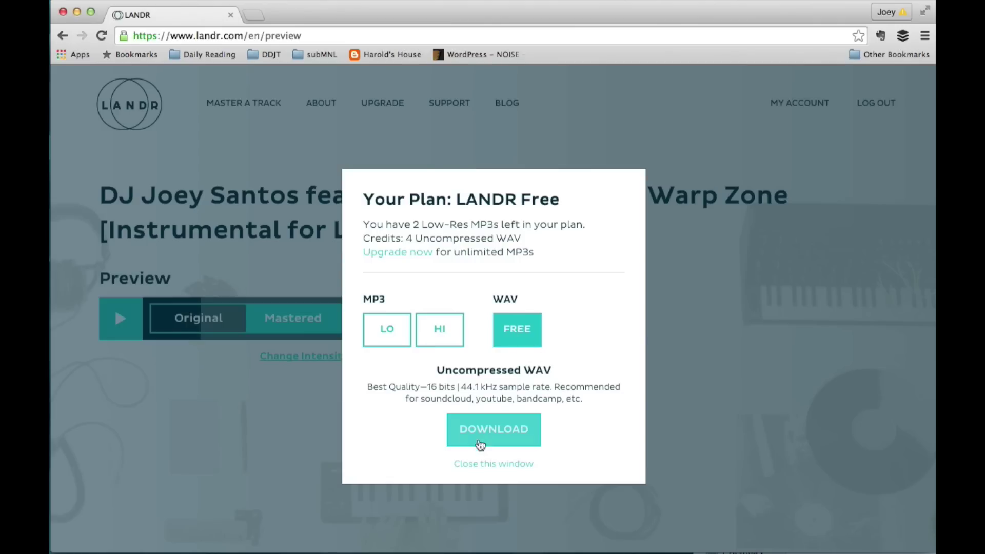
left_click(479, 442)
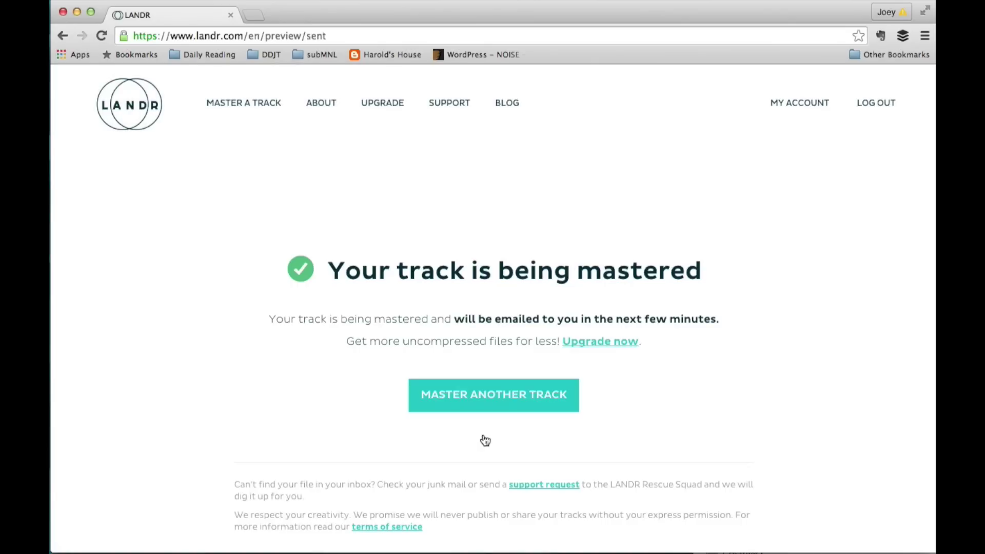